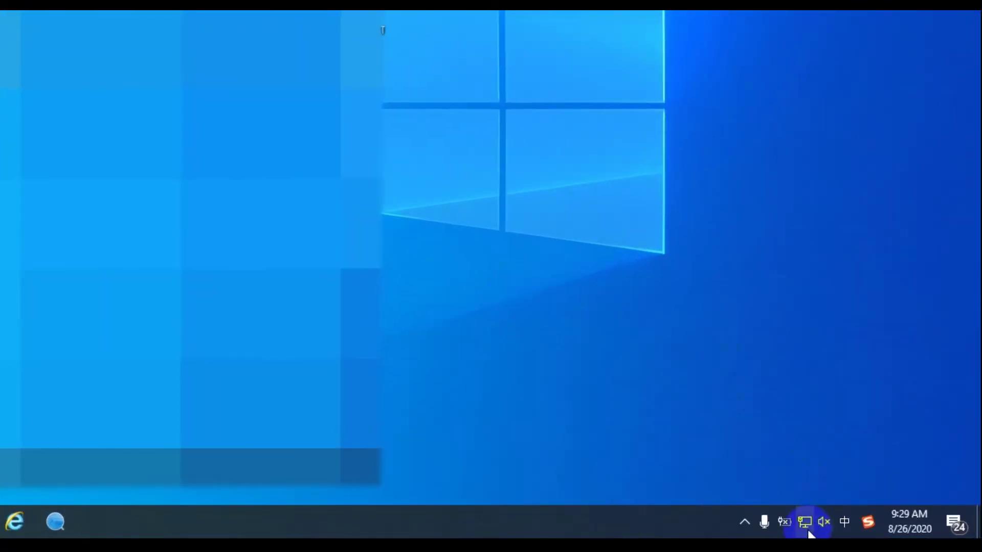
Disconnect the laptop from the TelstraD2D3BF Wi-Fi network.
mouse_move(878, 534)
click(809, 531)
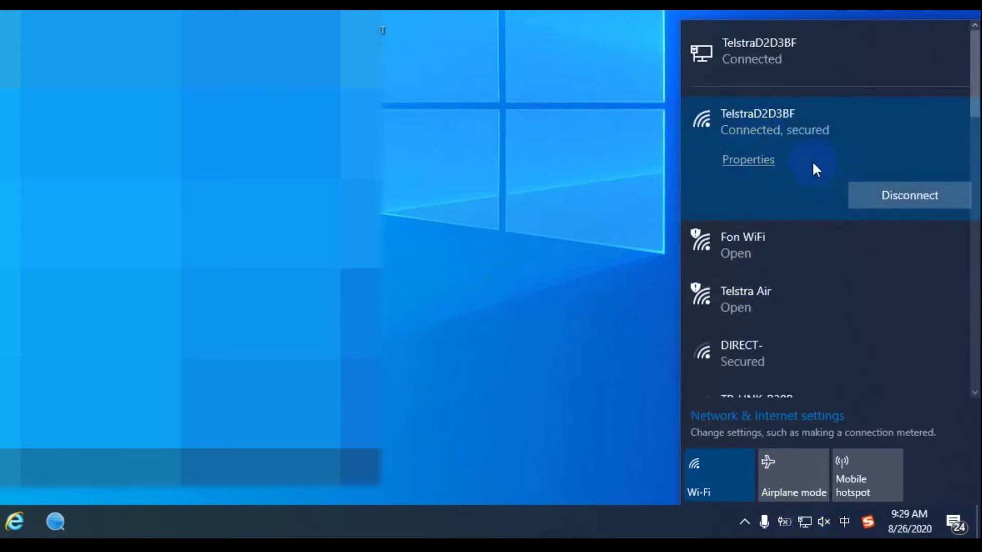
click(922, 192)
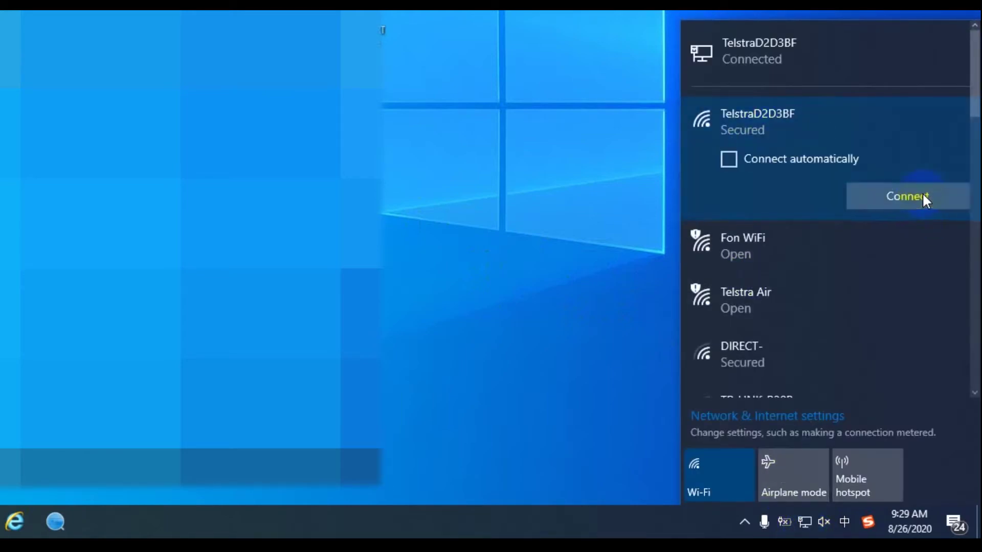
click(799, 391)
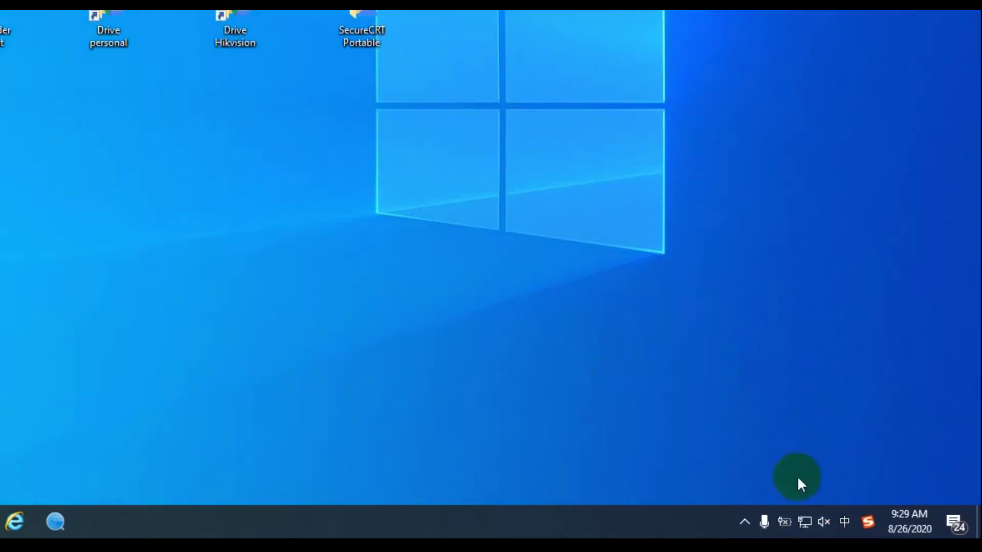
Open the Ethernet page of the Network & Internet settings.
right_click(805, 521)
click(818, 497)
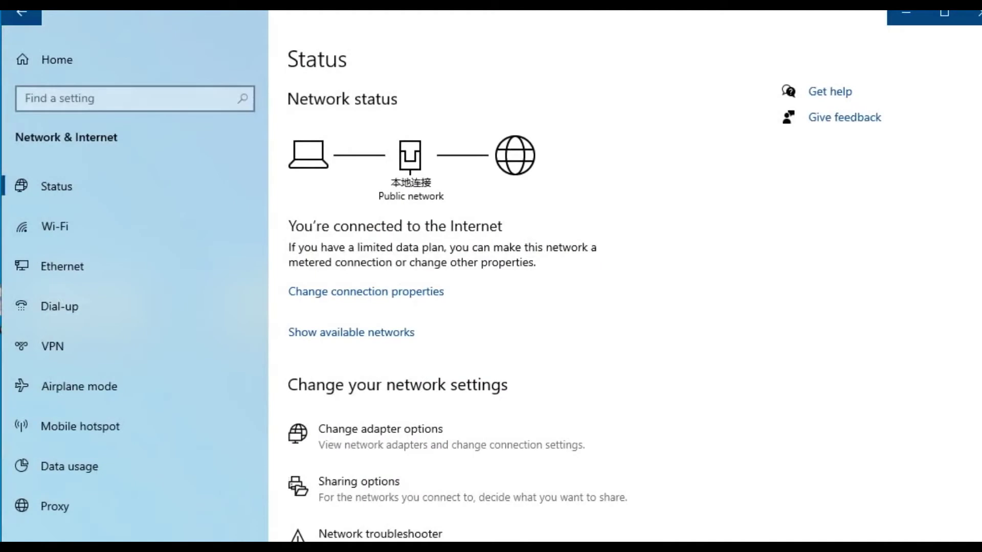
click(67, 274)
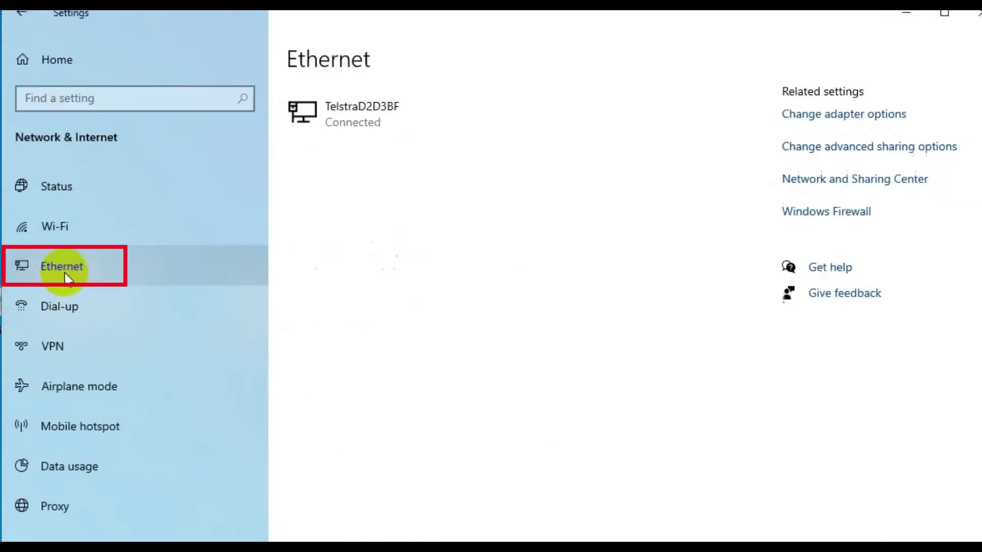
Open the Ethernet adapter's Properties from the adapter list and select Internet Protocol Version 4 (TCP/IPv4).
click(846, 114)
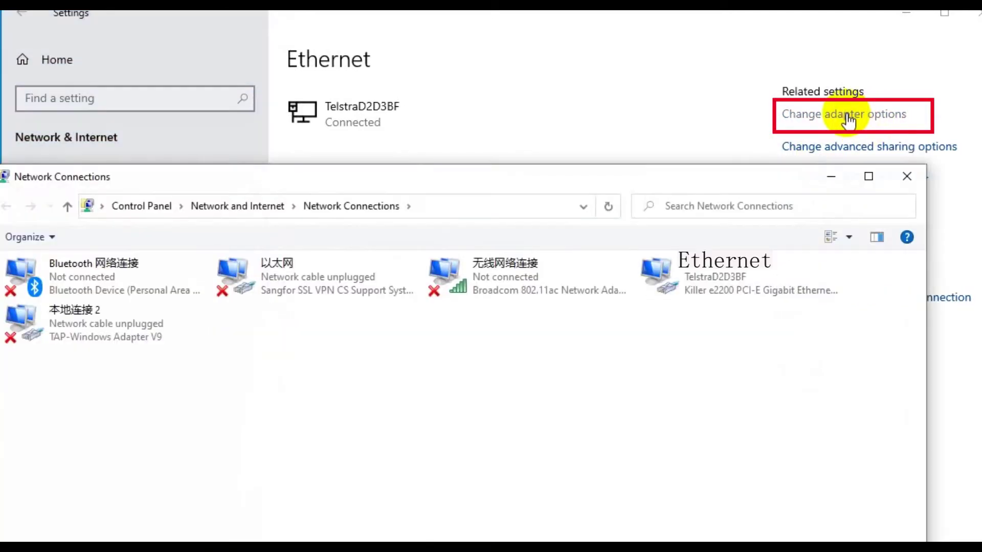
click(695, 290)
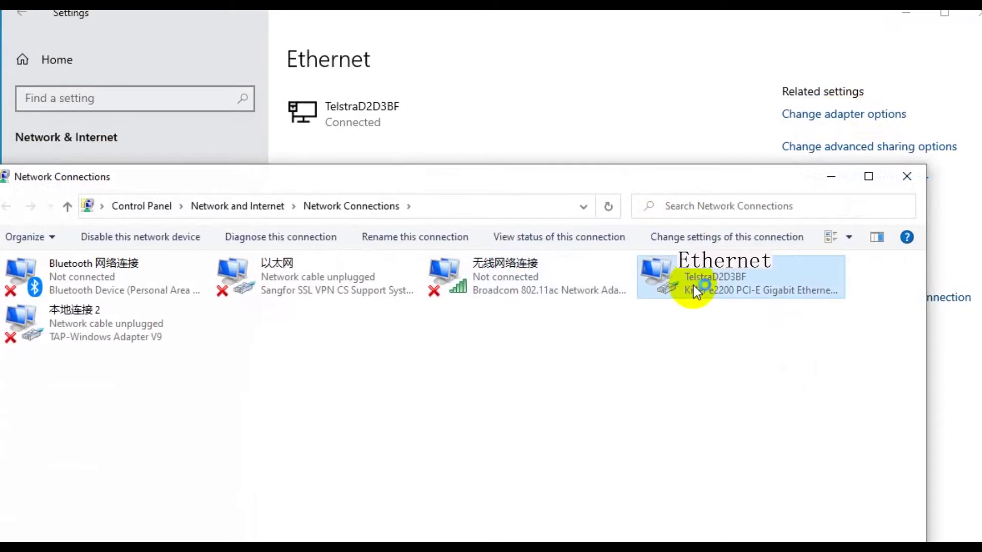
right_click(692, 284)
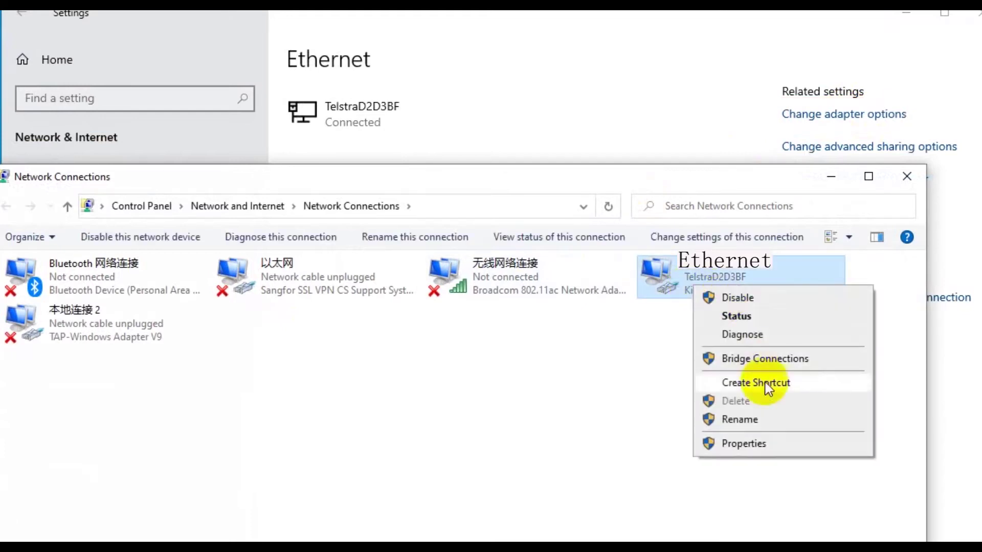
click(743, 448)
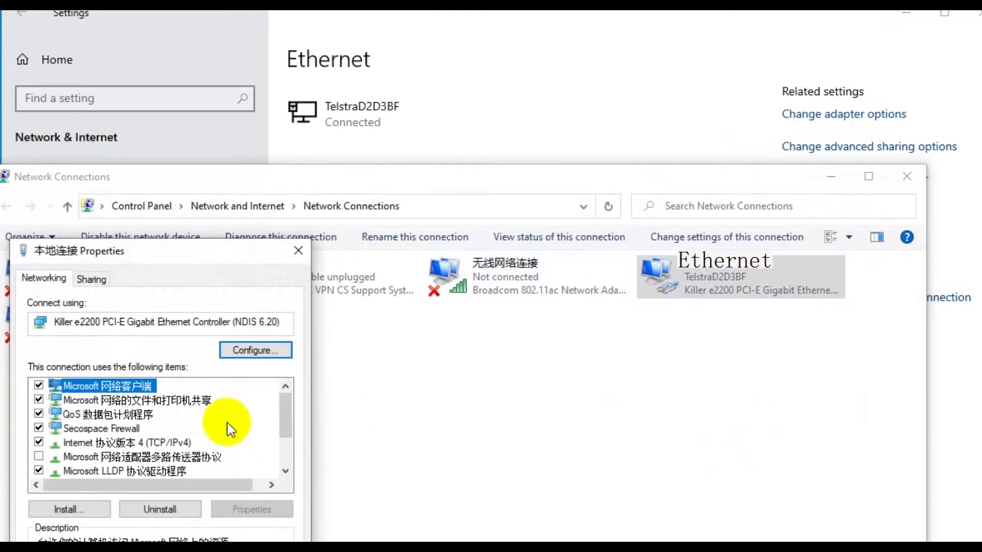
click(99, 442)
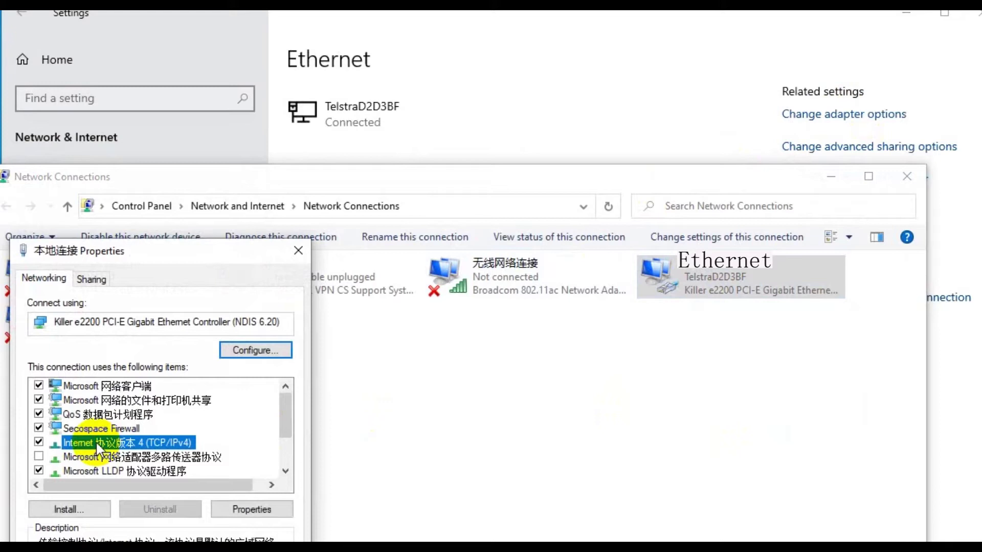
Set TCP/IPv4 to obtain both the IP address and DNS server addresses automatically, and apply.
double_click(96, 441)
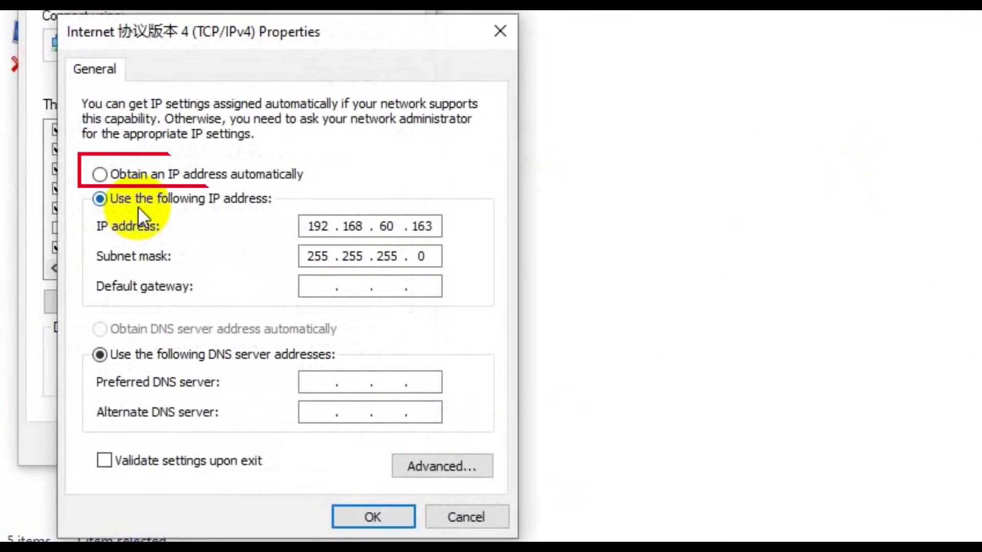
click(100, 175)
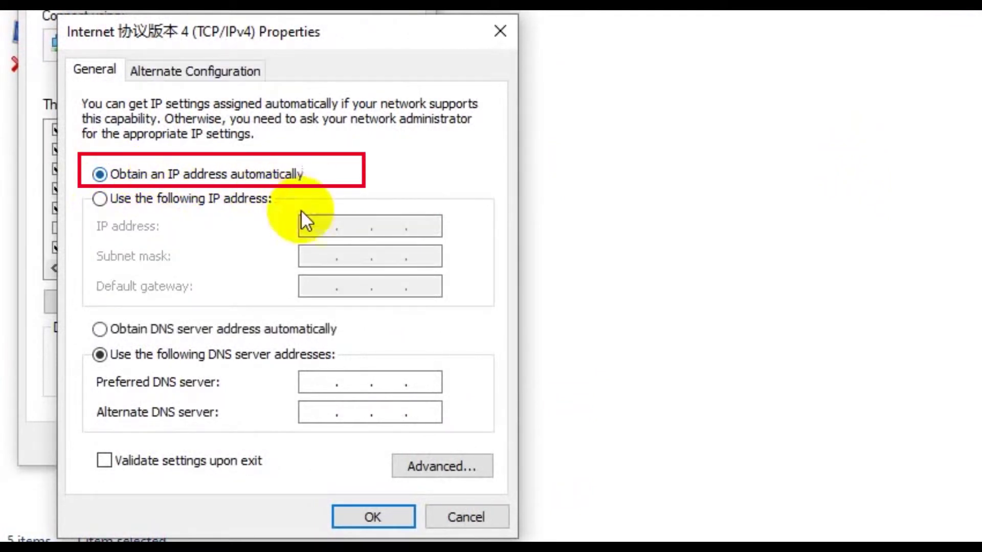
click(100, 329)
click(374, 517)
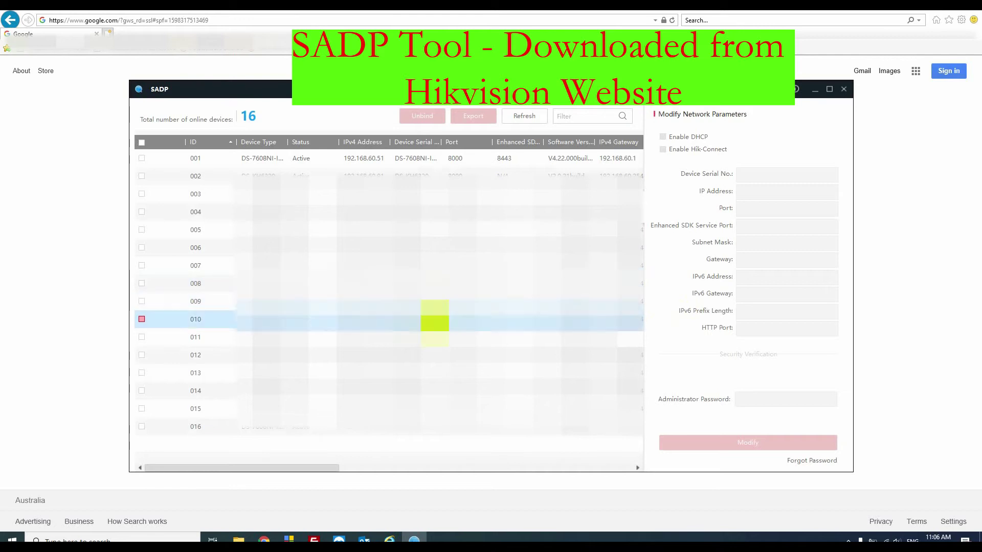
Select row 001, the DS-7608NI recorder at 192.168.60.51, in the SADP list.
click(138, 163)
click(58, 147)
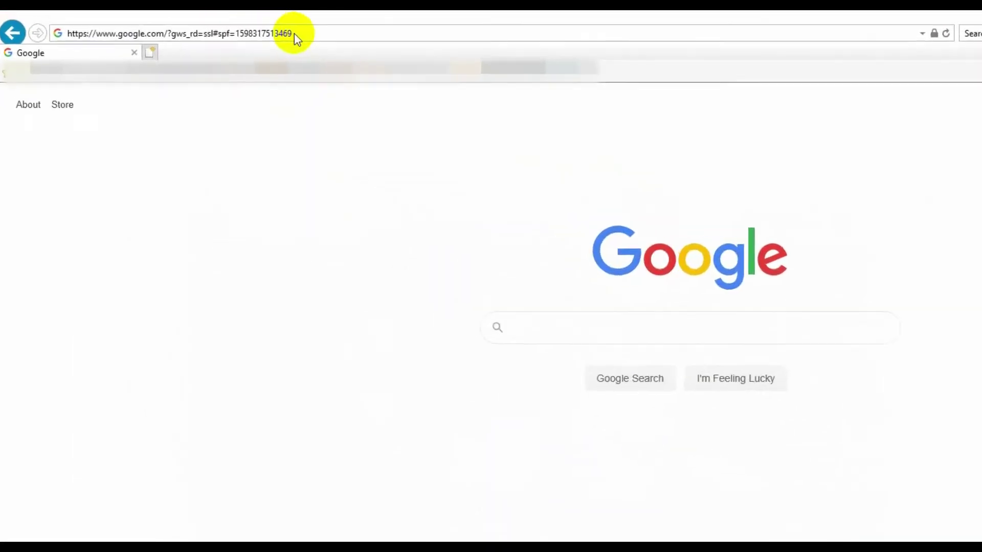
Browse to 192.168.60.51 and log in to the NVR as admin.
click(293, 32)
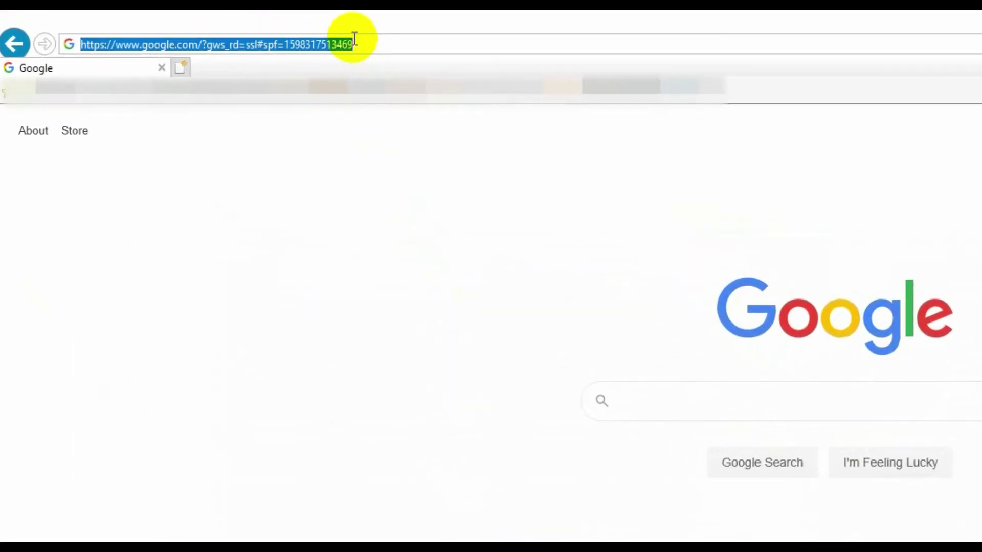
text(192.168.60.51/)
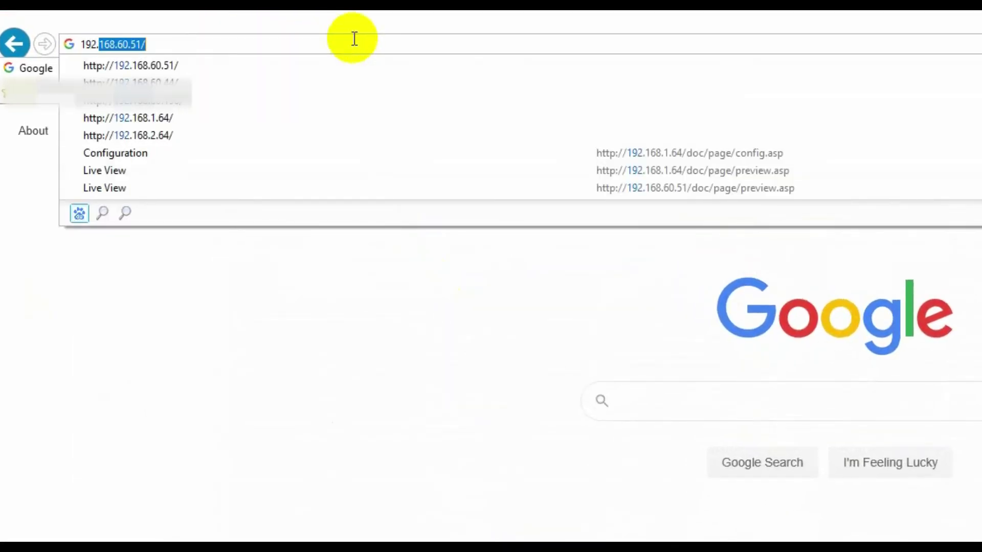
key(Return)
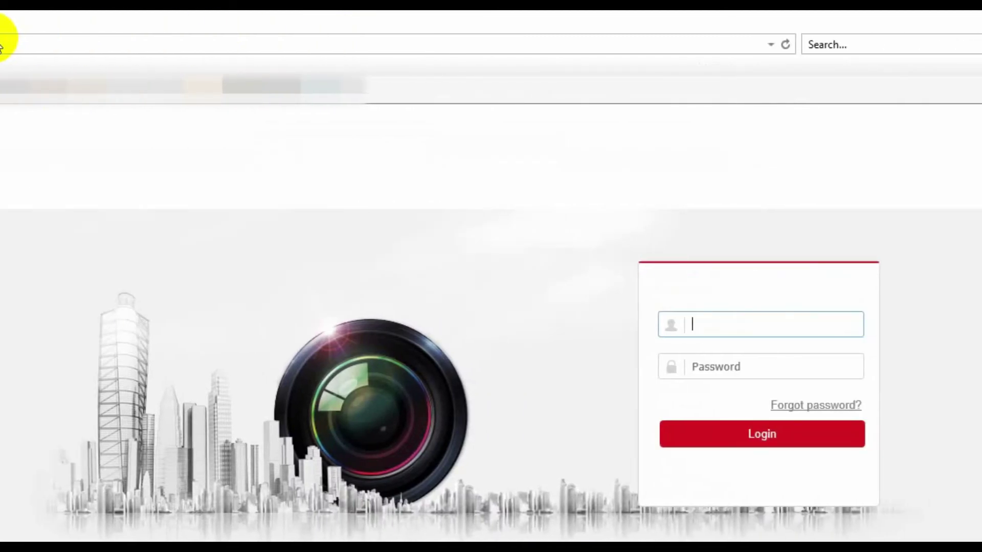
text(admin)
key(Tab)
key(Return)
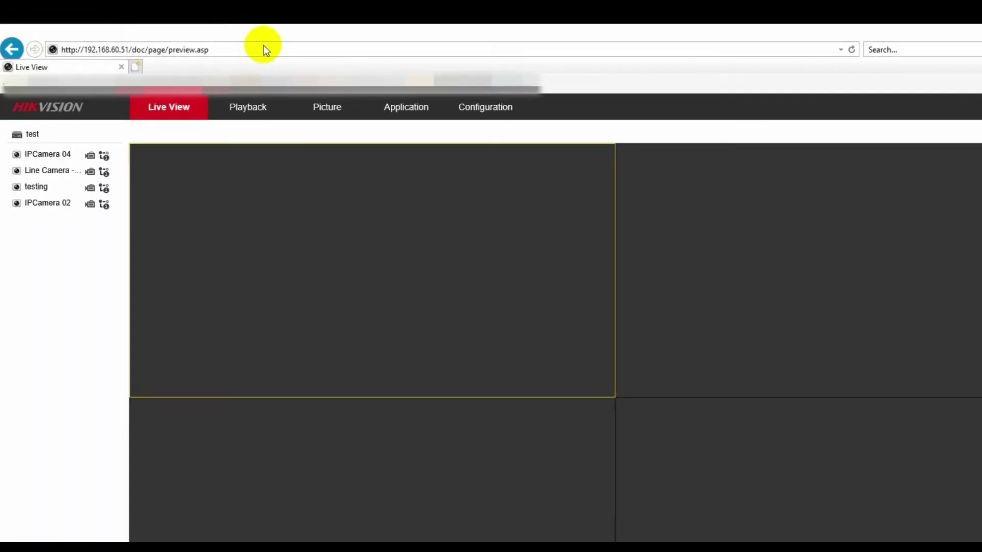
Go to Configuration > Network > Advanced Settings > Platform Access and check the Offline register status.
click(489, 112)
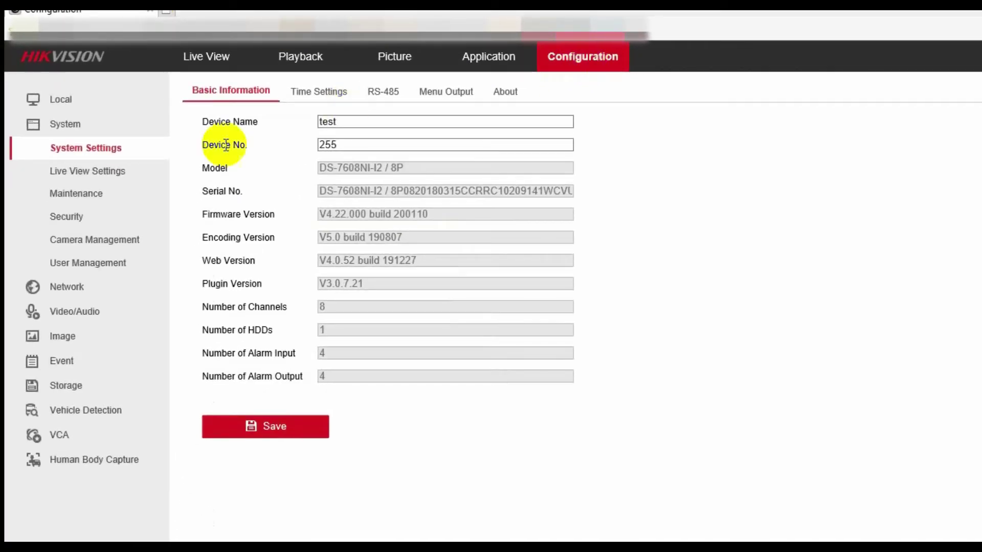
click(64, 286)
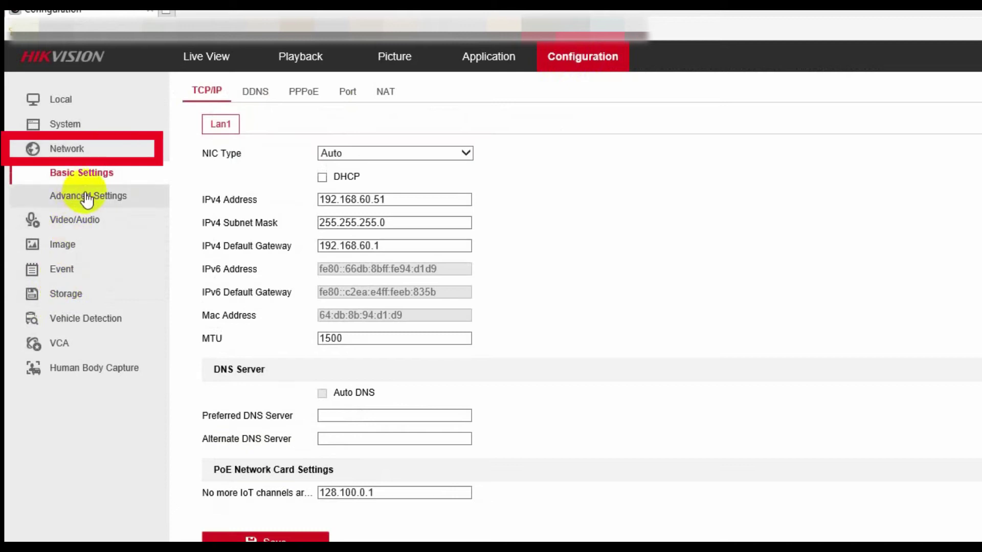
click(87, 198)
click(307, 93)
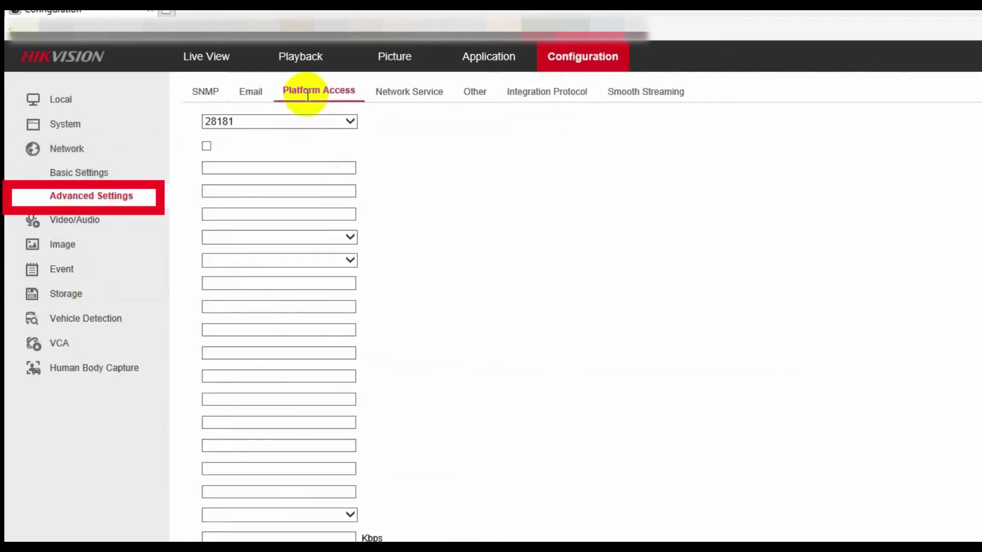
drag(194, 190, 310, 187)
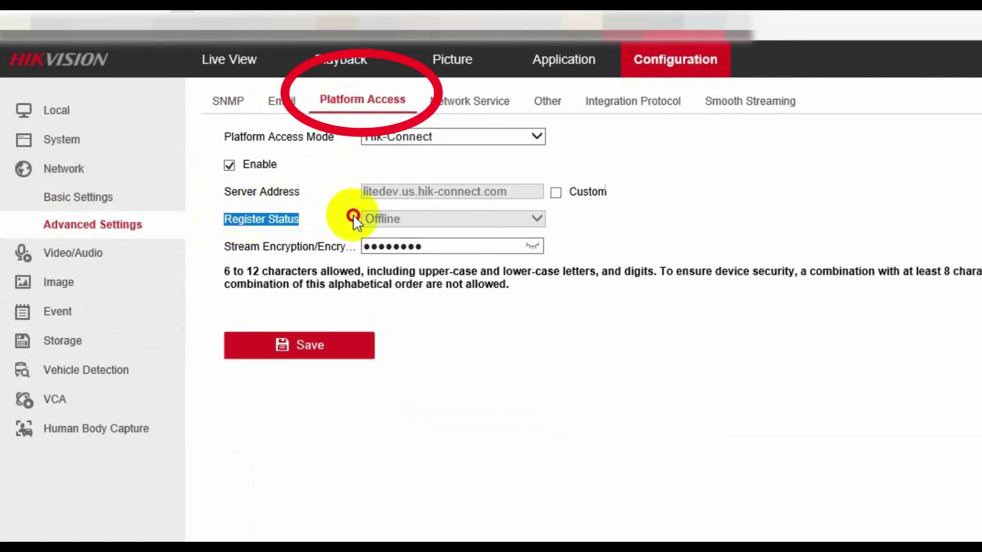
click(547, 218)
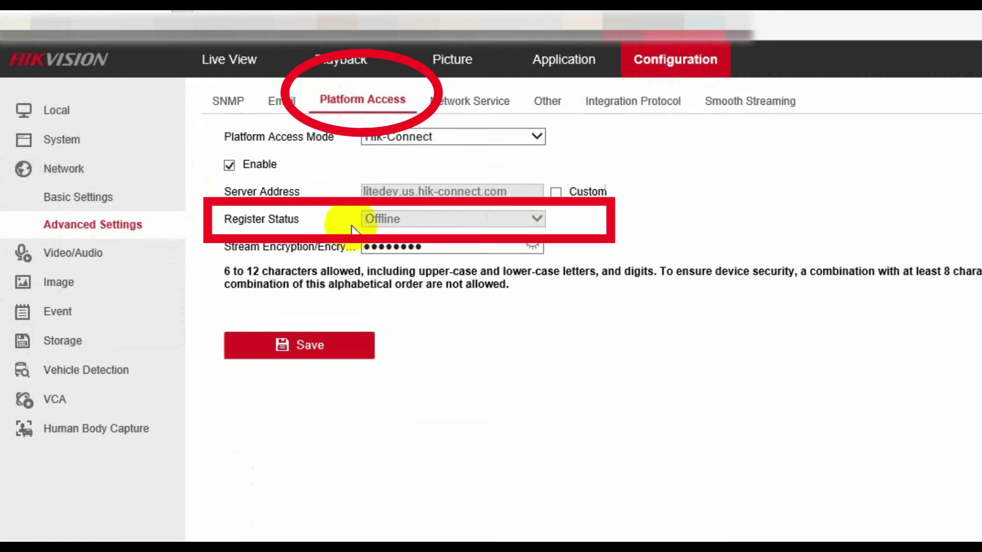
Enable DHCP, disable Auto DNS, set DNS servers to 8.8.8.8 and 8.8.4.4, and save.
click(86, 194)
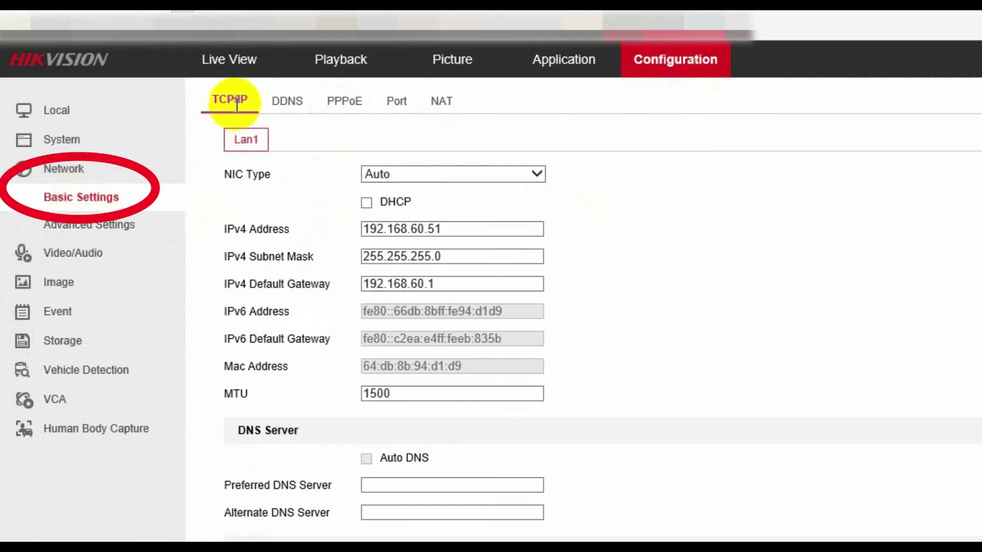
click(366, 202)
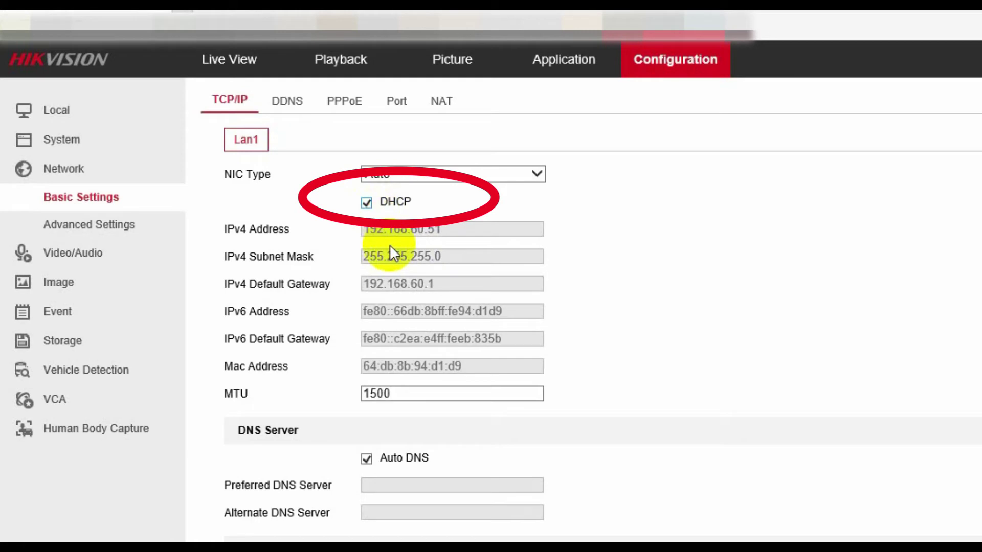
click(366, 459)
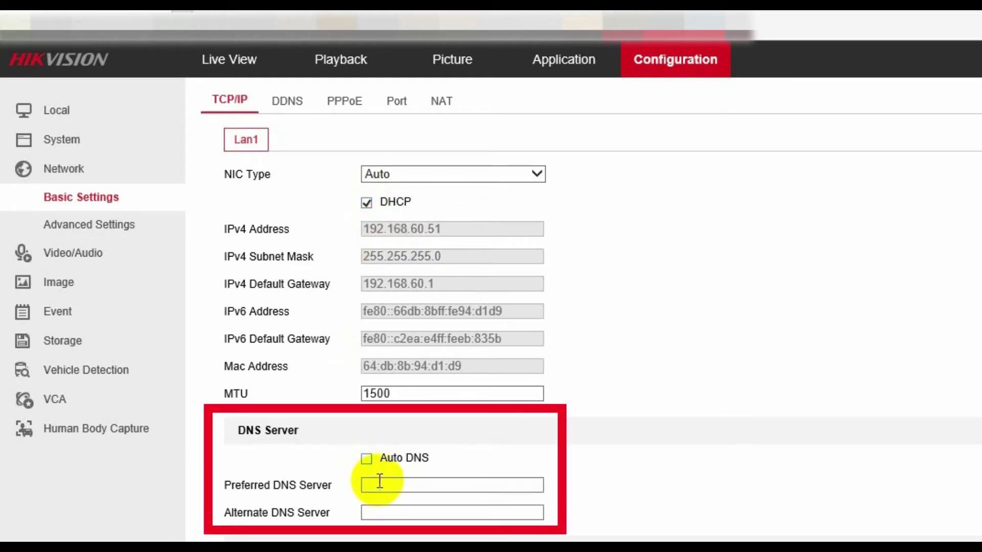
click(388, 482)
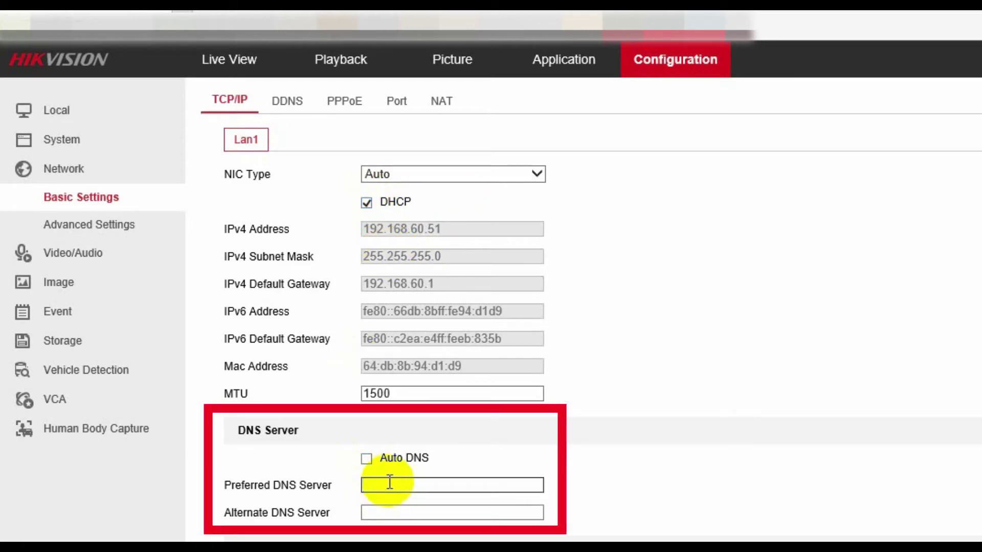
text(8.8.8.8)
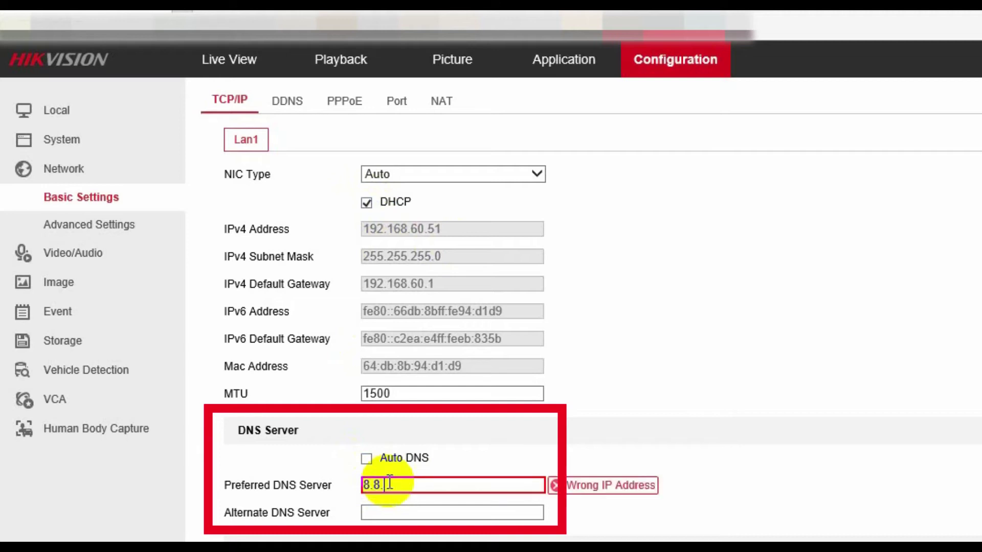
click(402, 513)
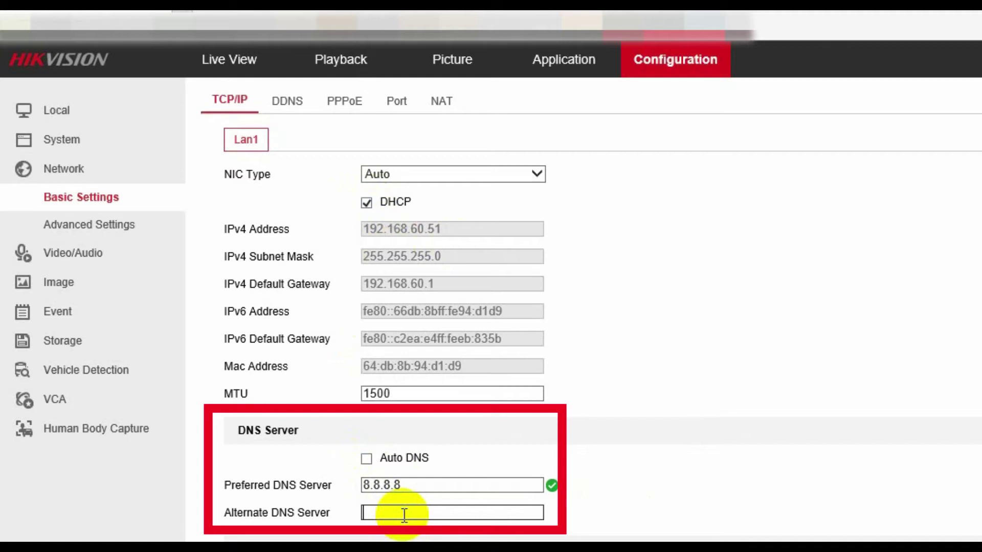
text(8.8.4.4)
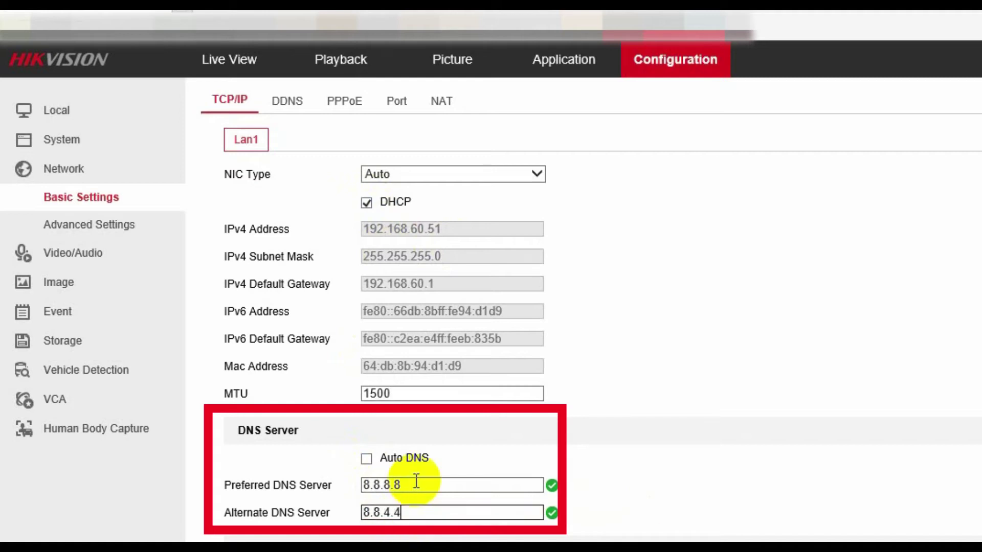
scroll(416, 480, down, 3)
click(311, 521)
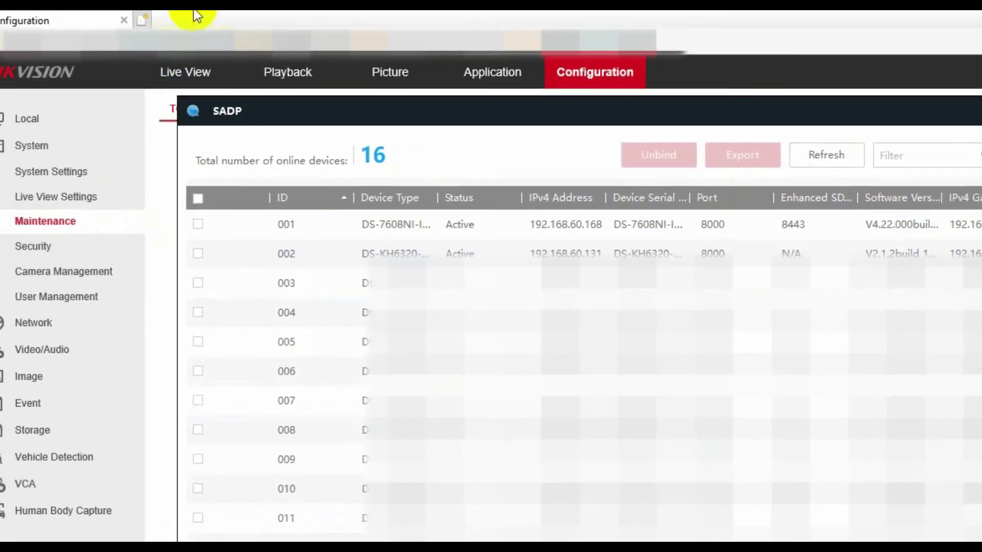
Browse to the recorder's new address 192.168.60.168 and log in as admin.
click(205, 12)
text(192.168.60.168)
key(Return)
text(admin)
key(Tab)
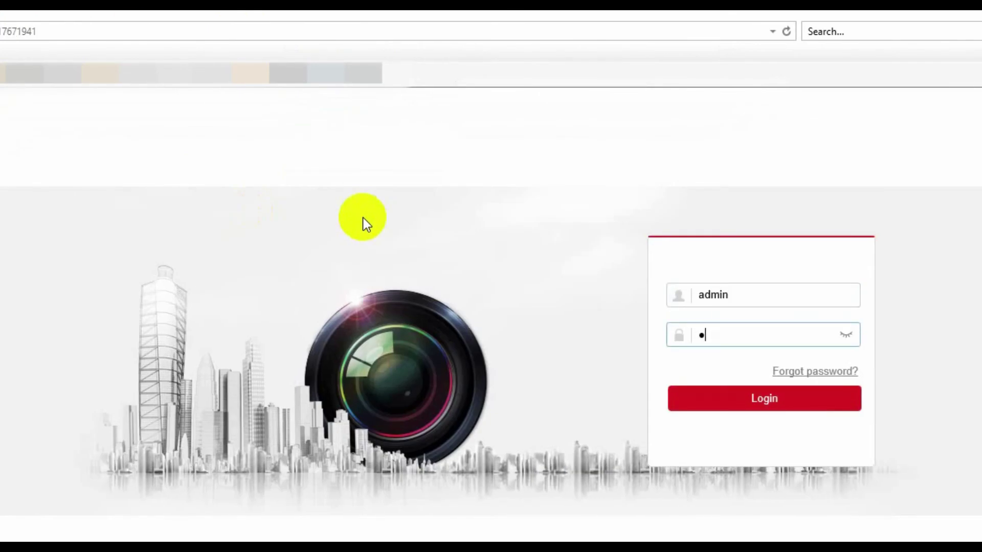
key(Return)
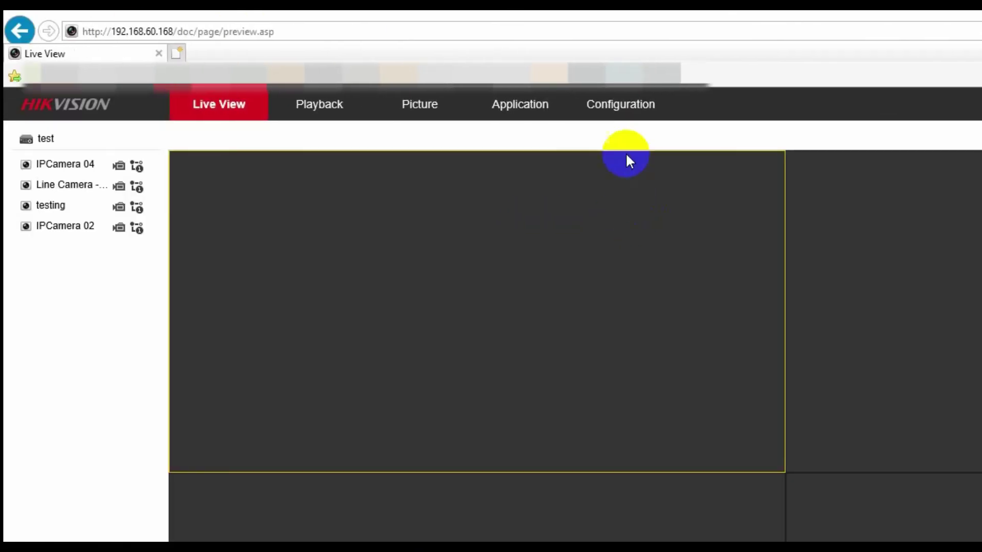
Open Configuration > Network > Advanced Settings > Platform Access for Hik-Connect.
click(601, 106)
click(72, 346)
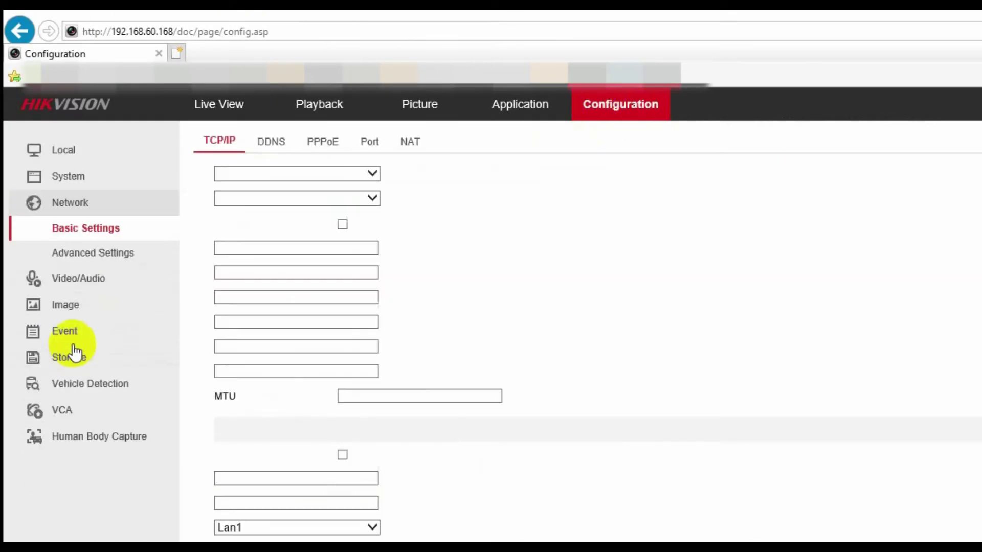
click(90, 255)
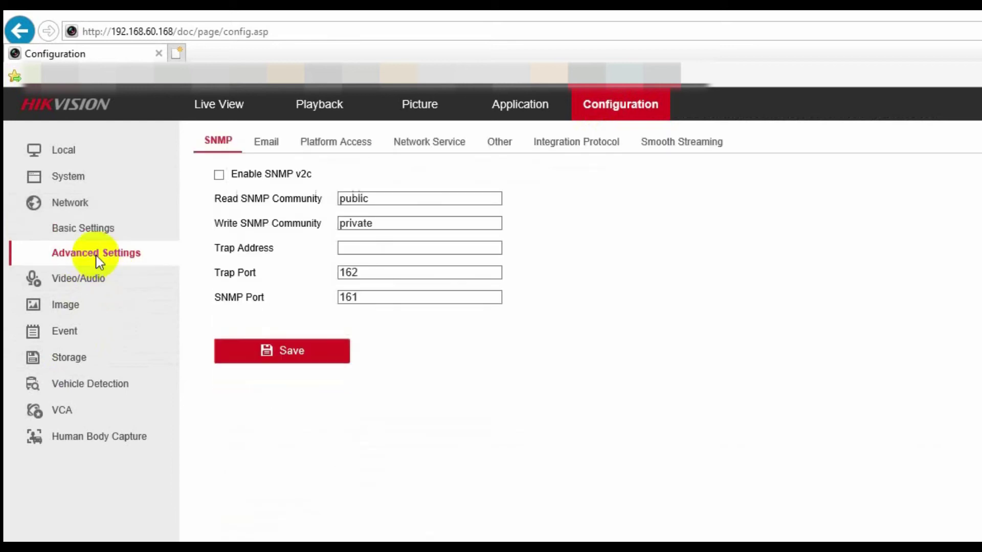
click(329, 139)
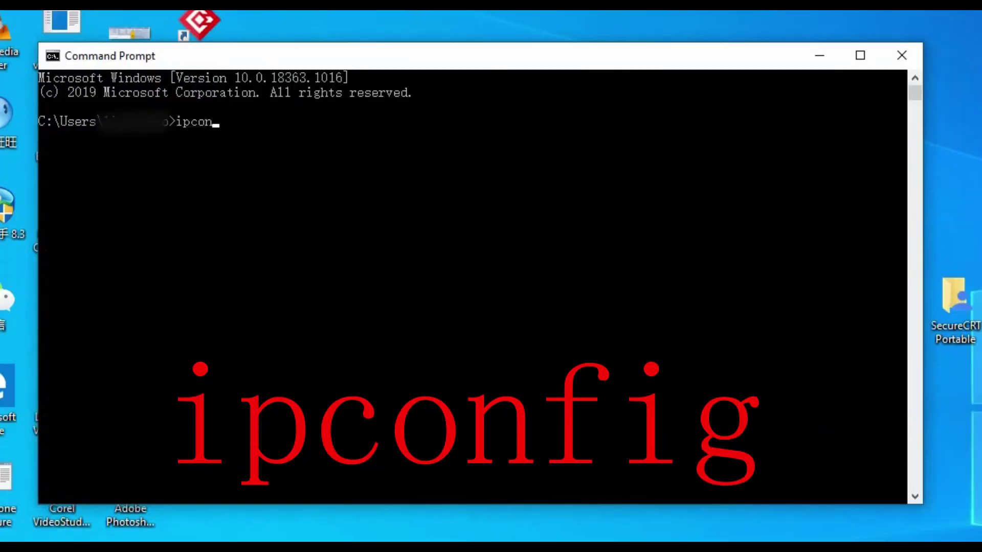
Run ipconfig and highlight the default gateway 192.168.0.1.
key(Return)
drag(408, 398, 60, 396)
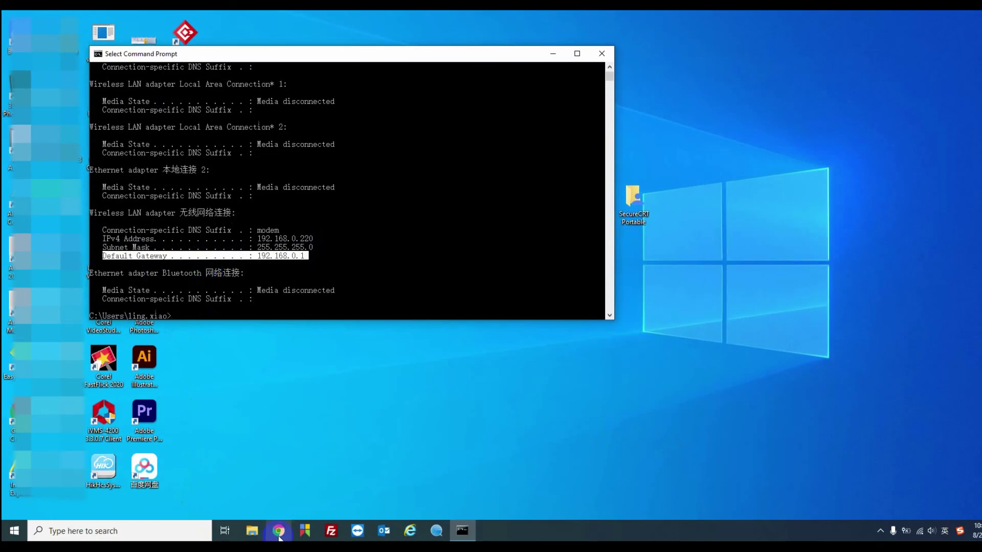
Open Chrome, load the router page at 192.168.0.1, and maximize the window.
click(278, 532)
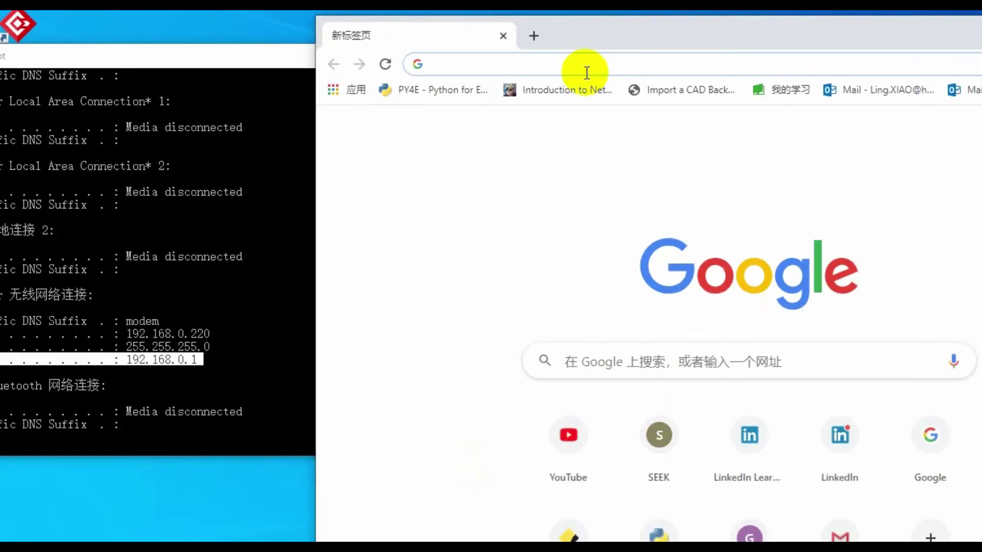
click(568, 62)
text(192.168.0.1)
key(Return)
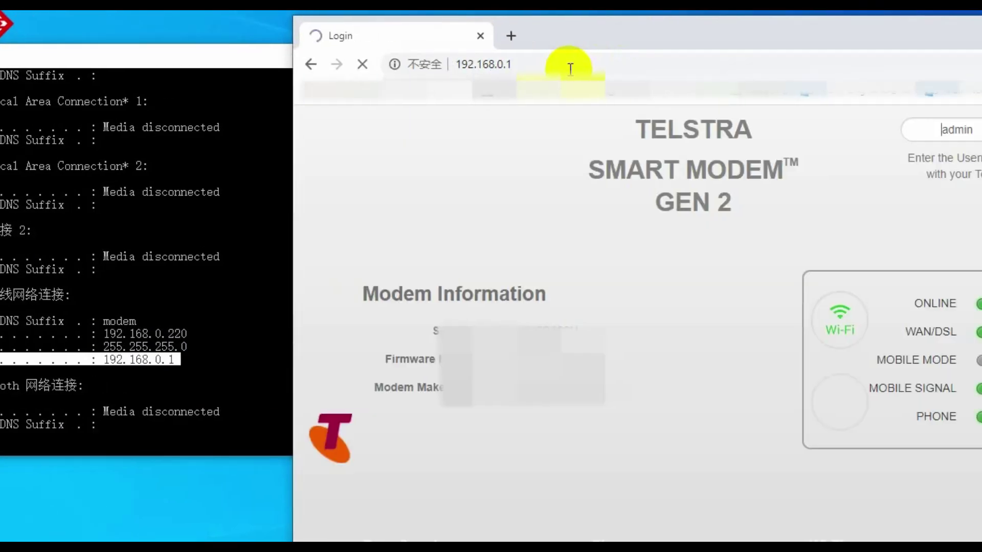
click(899, 27)
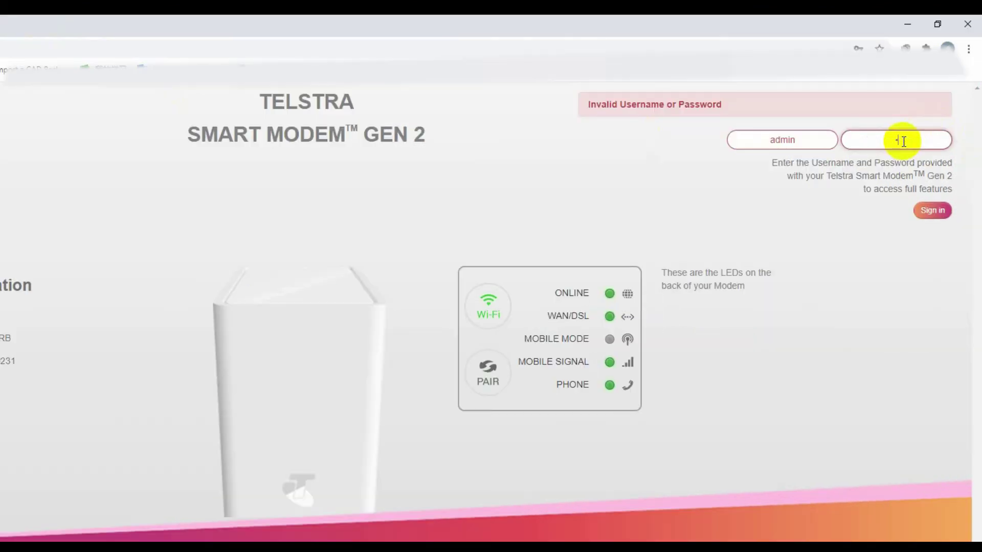
Sign in with the router password and go to ADVANCED > WAN Services.
text(xxxx)
key(Return)
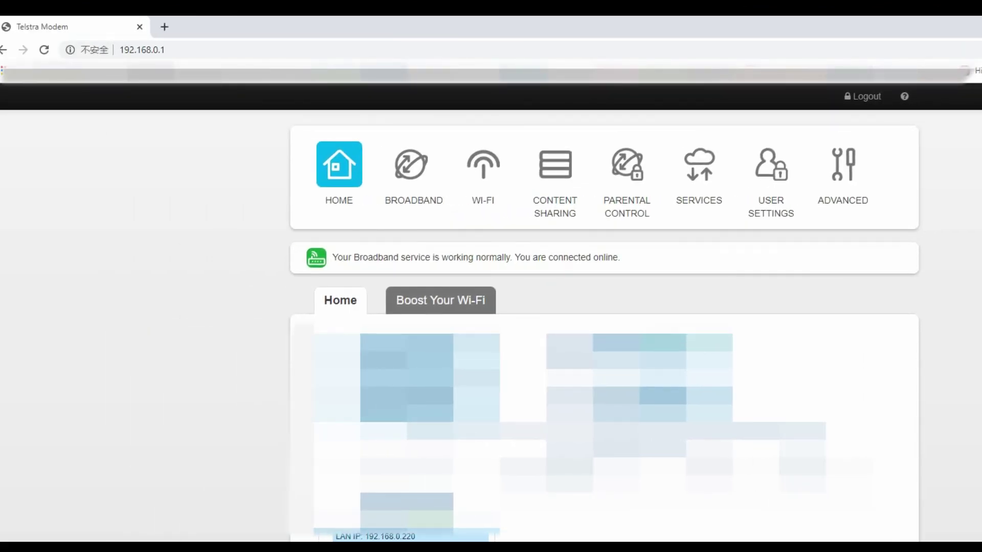
click(842, 165)
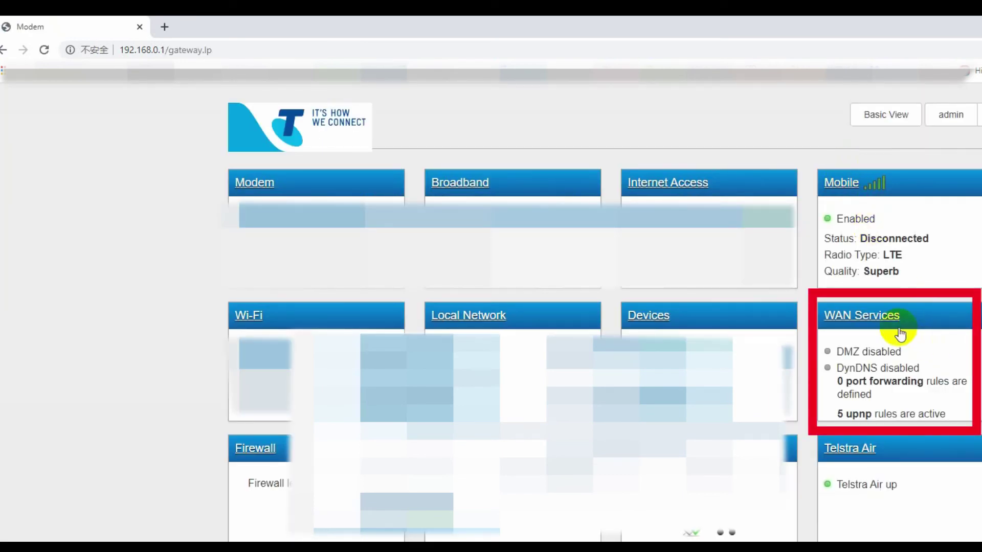
click(870, 318)
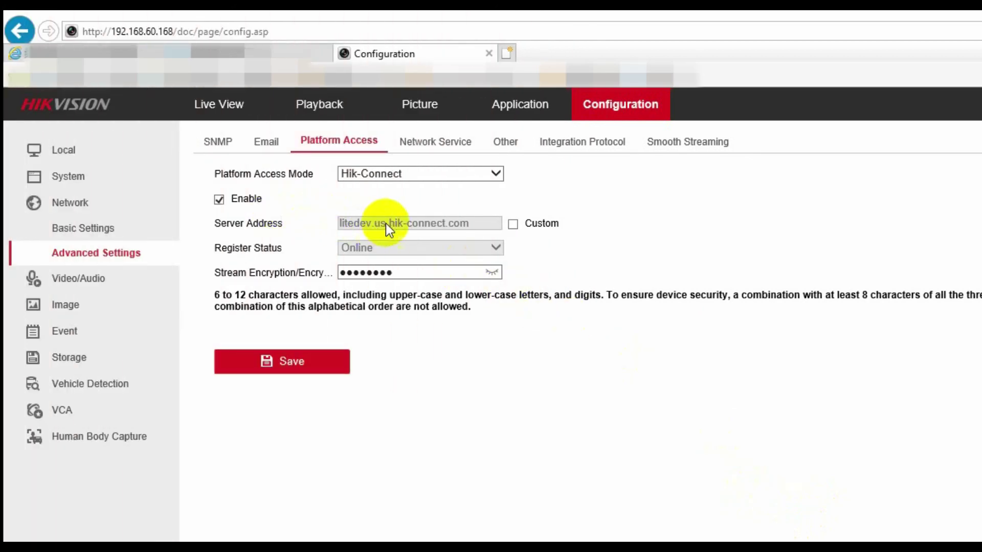
Enable Custom and trim the Hik-Connect server address to dev.us.hik-connect.com, then save.
click(513, 226)
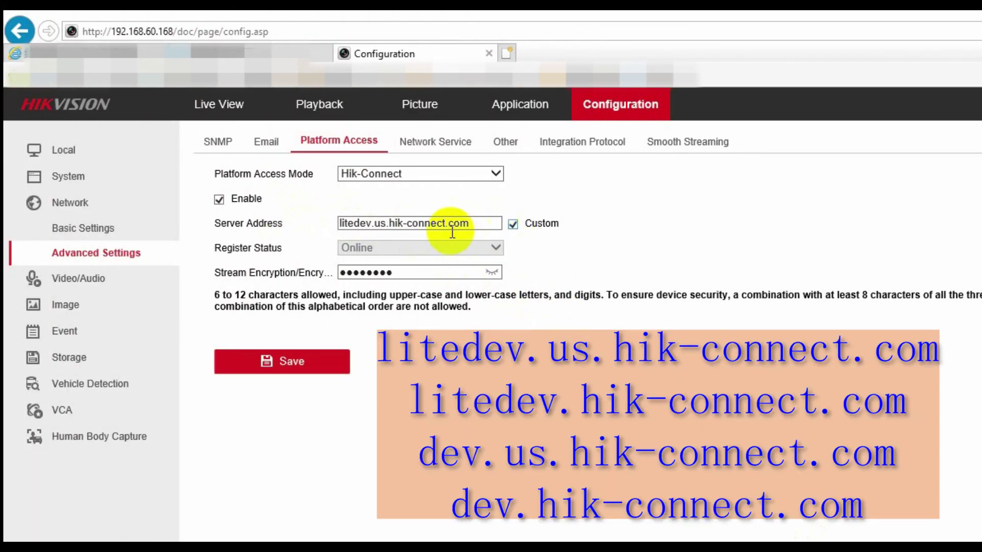
click(351, 220)
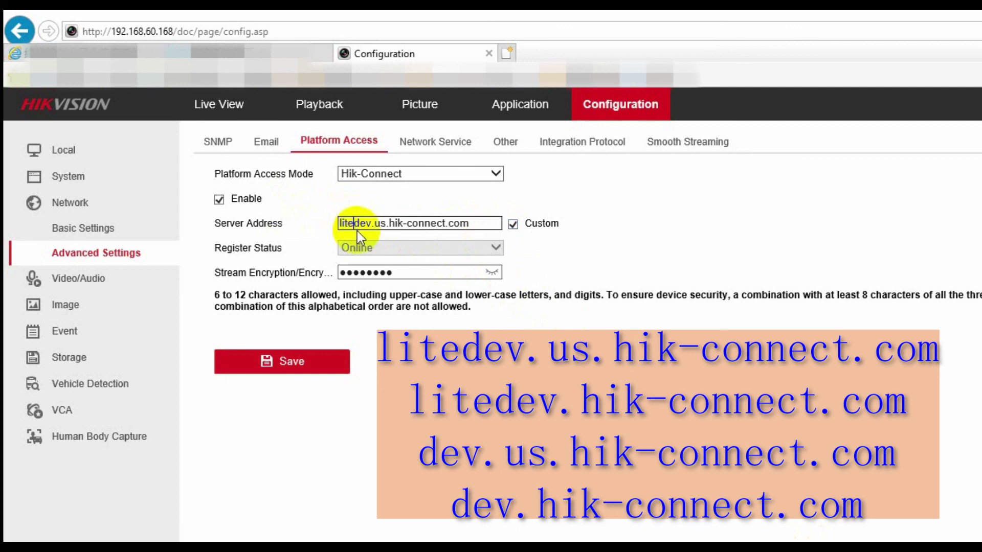
key(Delete)
key(Delete)
key(Delete)
key(Delete)
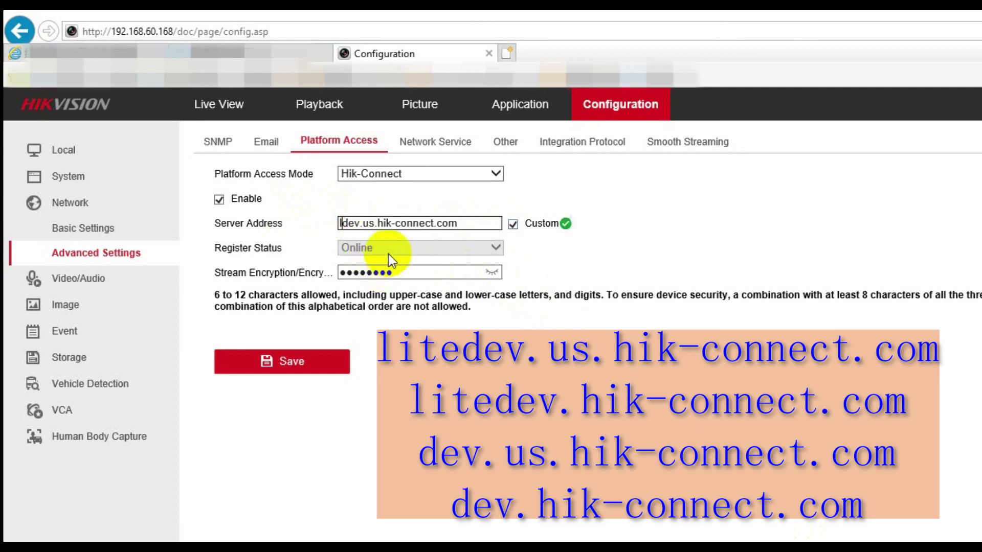
click(306, 362)
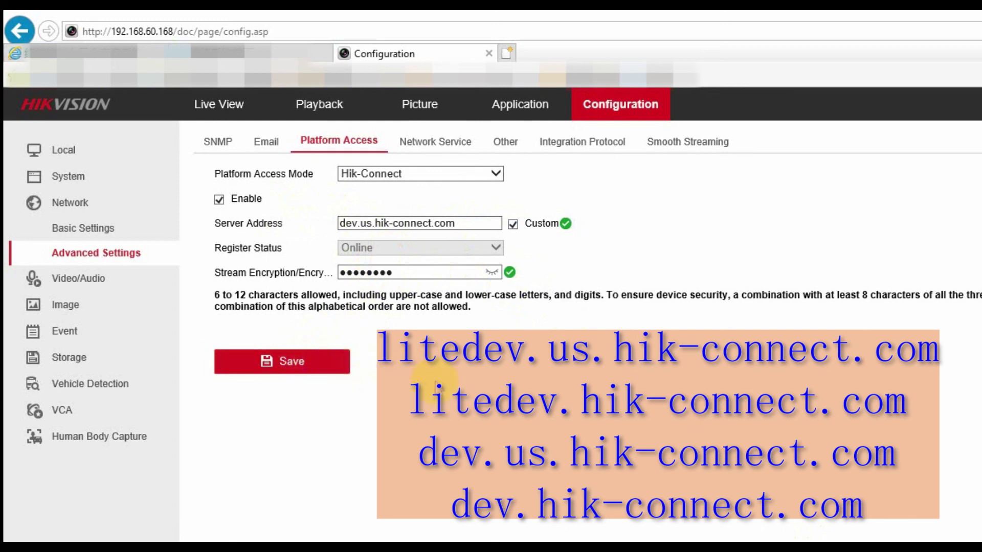
Go to System > Maintenance to view the recorder's Upgrade & Maintenance page.
click(109, 188)
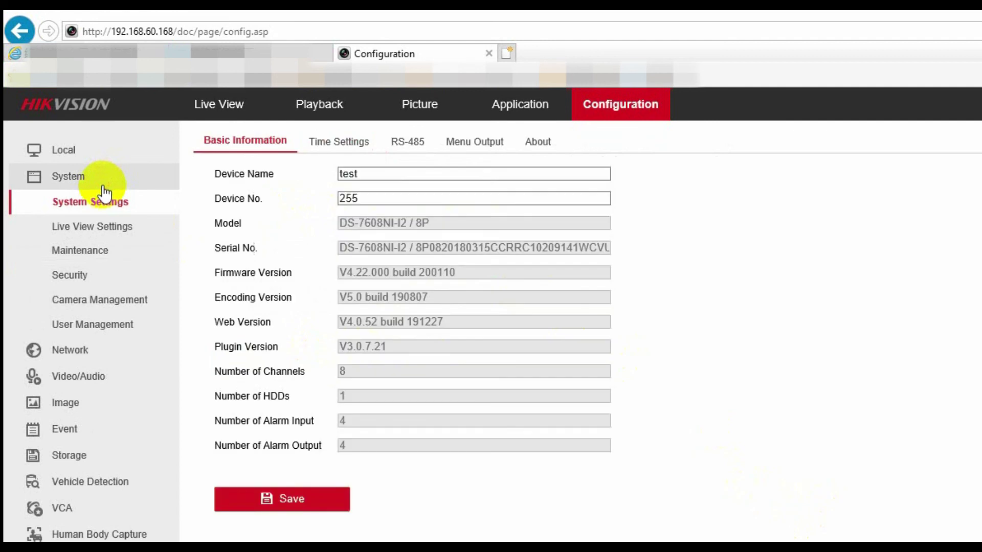
click(85, 252)
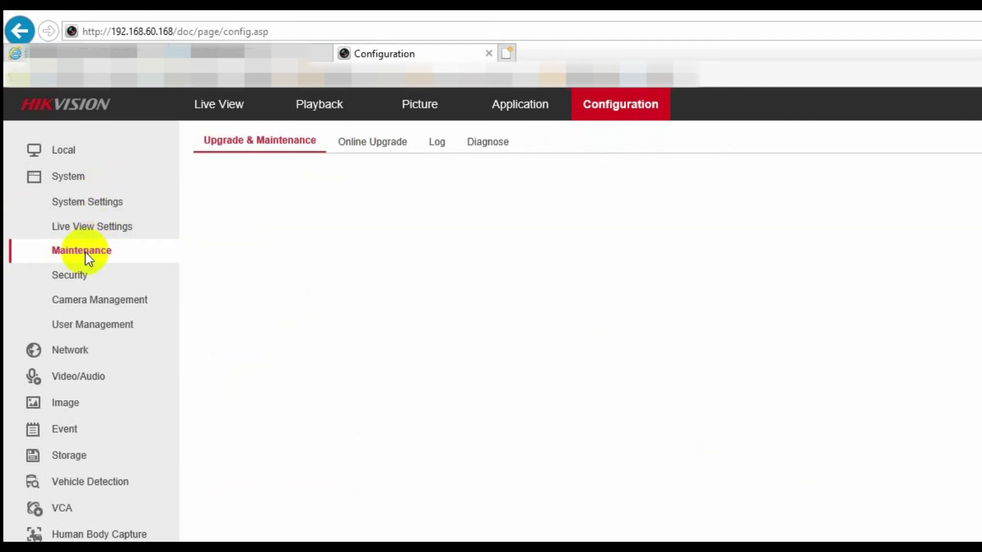